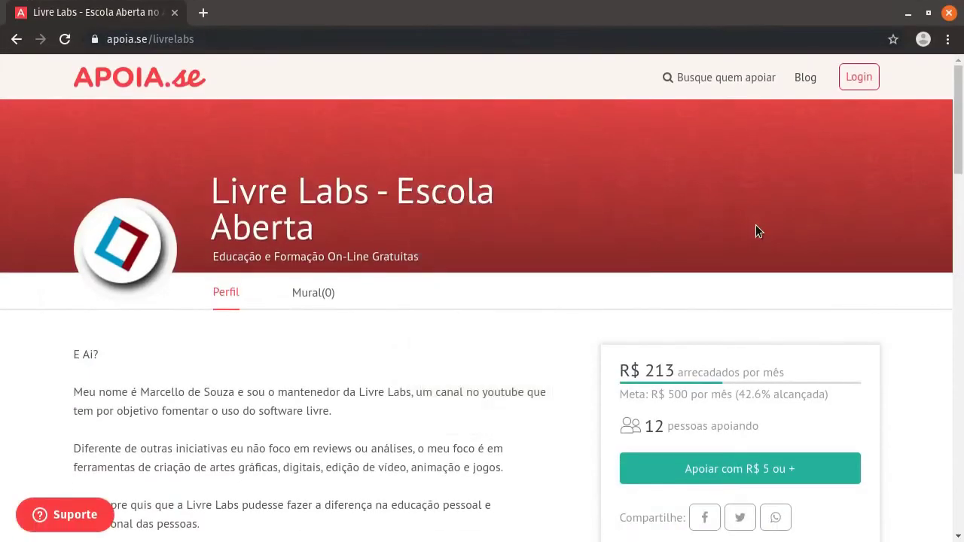
Step: Page through the Livre Labs funding goals to Equipamentos (4 de 4), then return to the page top
left_click_drag(959, 165, 960, 272)
left_click(850, 133)
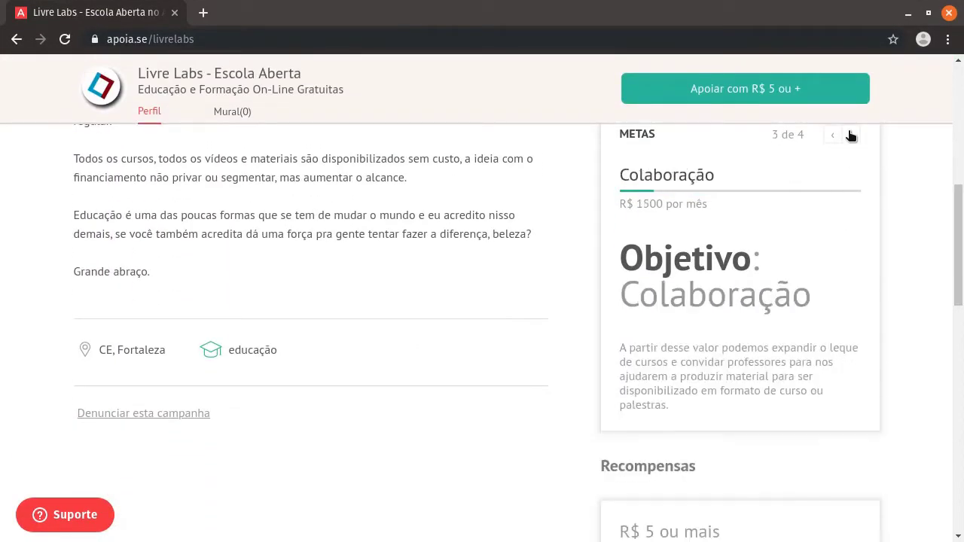
left_click(851, 134)
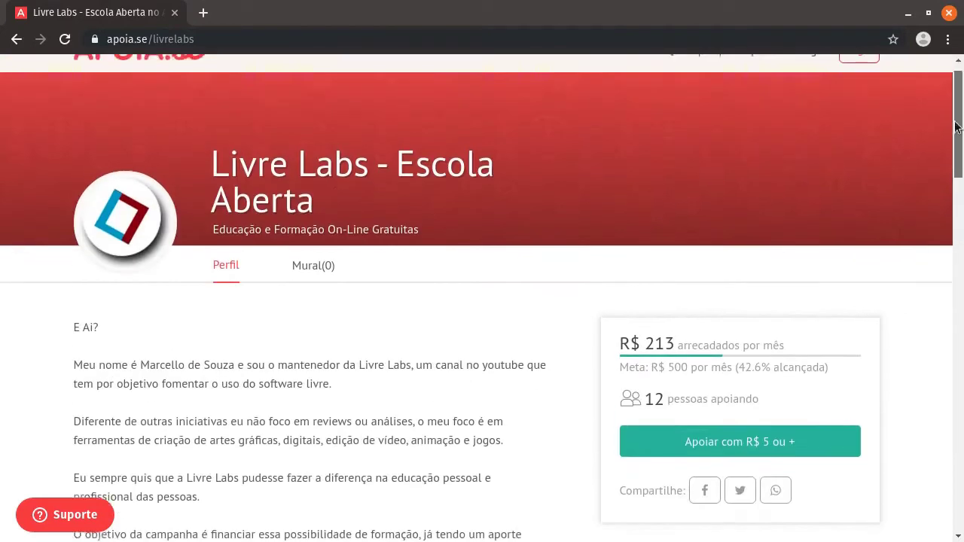
left_click_drag(960, 234, 959, 106)
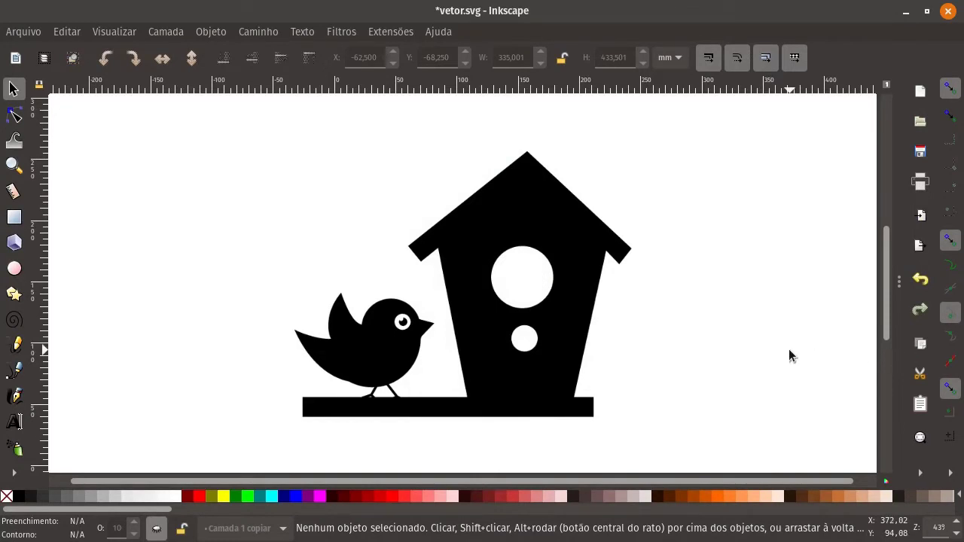
Step: In a new blank document, draw a test curve with the Bezier pen, then cancel it
key("ctrl+n")
key("b")
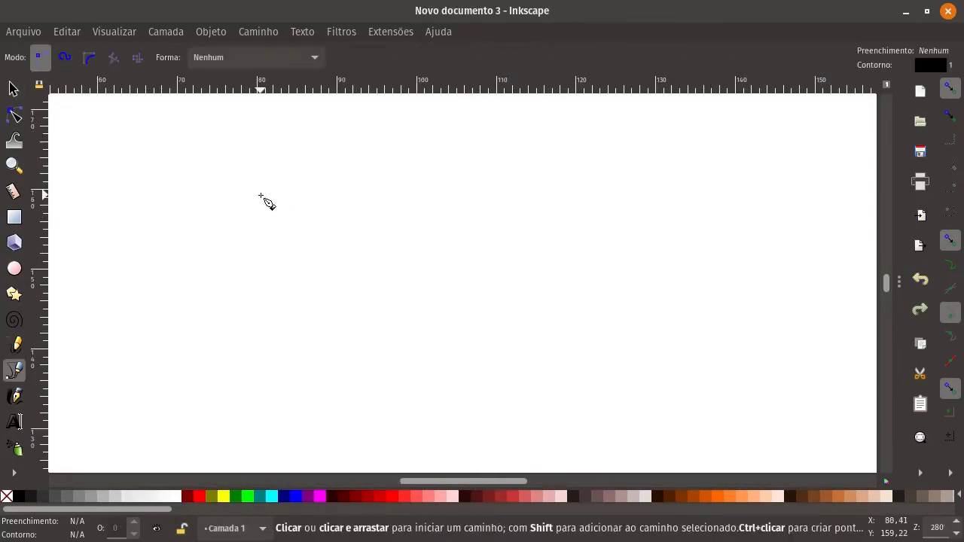
left_click(260, 196)
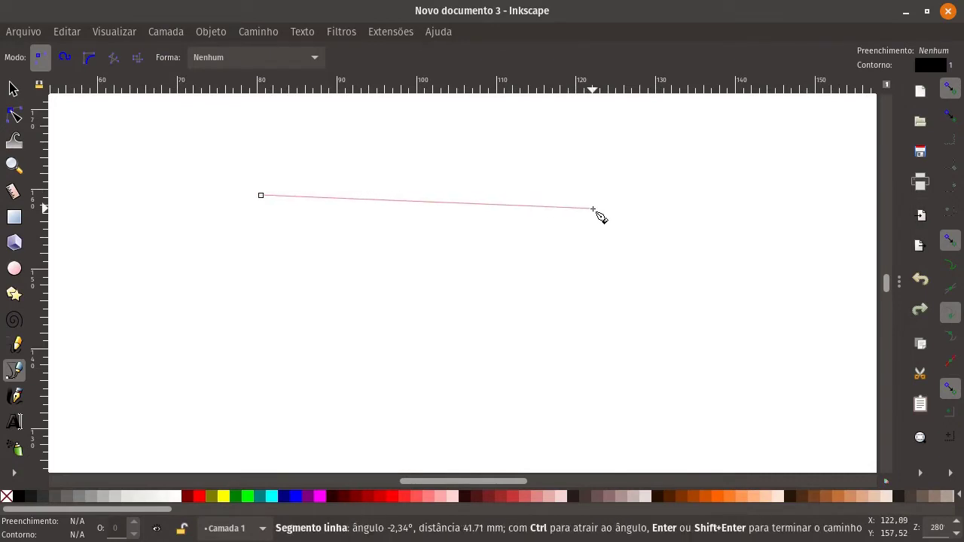
left_click_drag(580, 195, 698, 302)
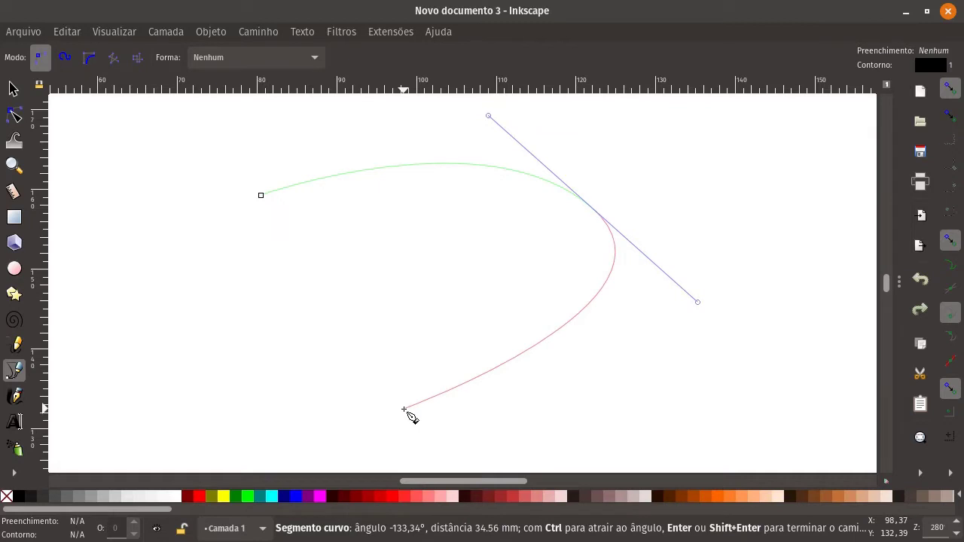
left_click_drag(404, 409, 329, 397)
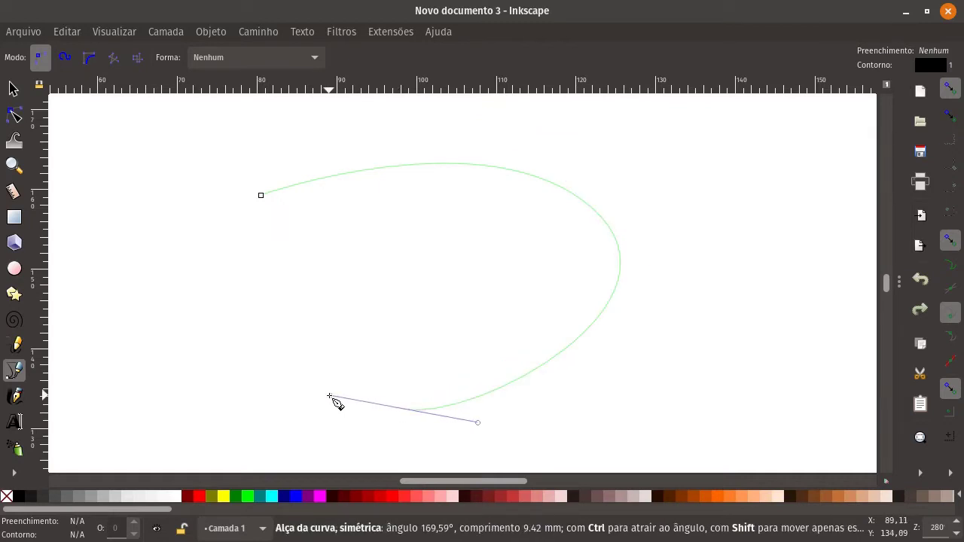
key("Escape")
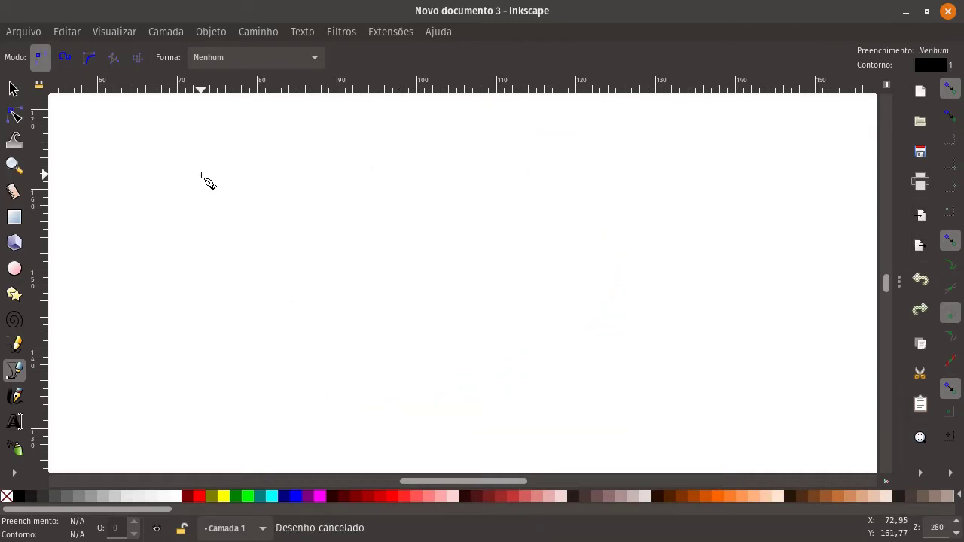
Step: Draw a closed four-sided straight-edged path by clicking four corners back to the start
left_click(200, 174)
left_click(721, 157)
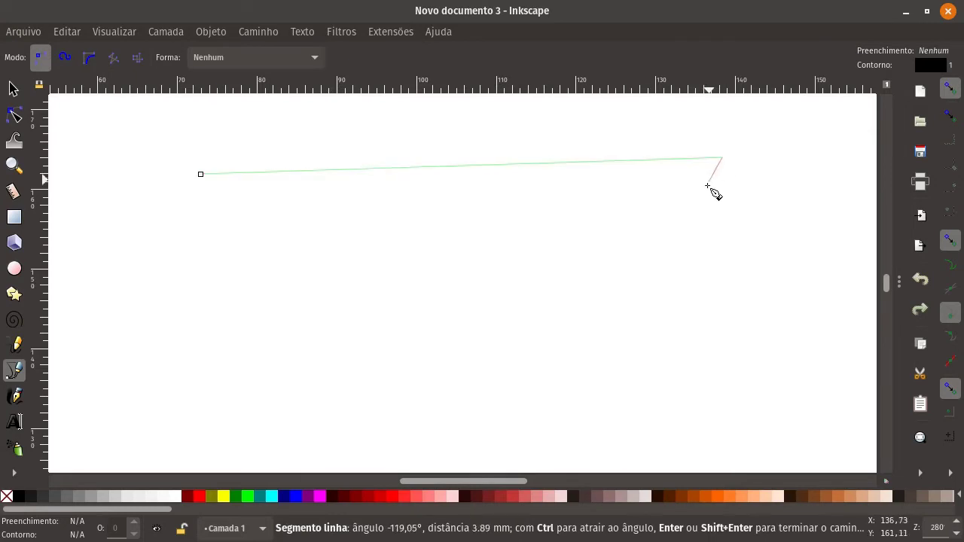
left_click(653, 341)
left_click(100, 302)
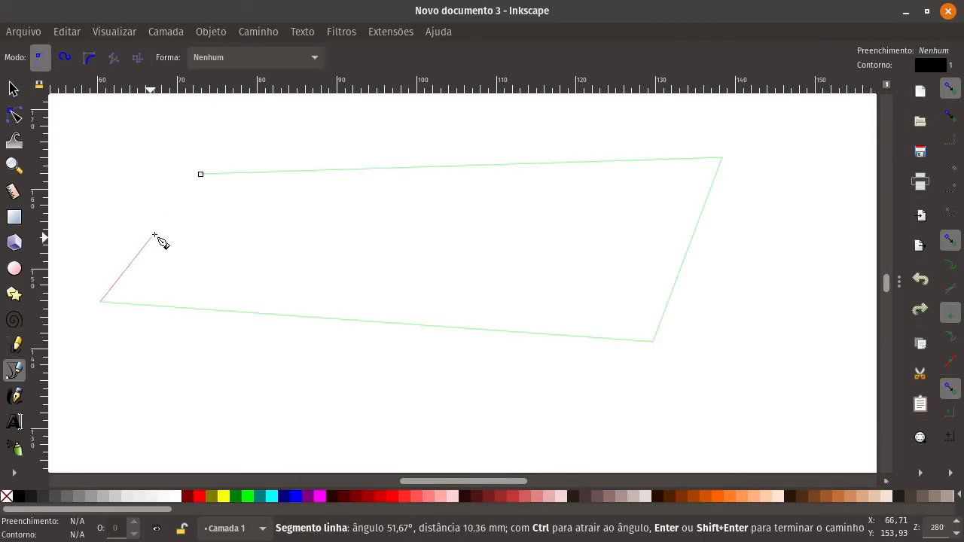
left_click(200, 175)
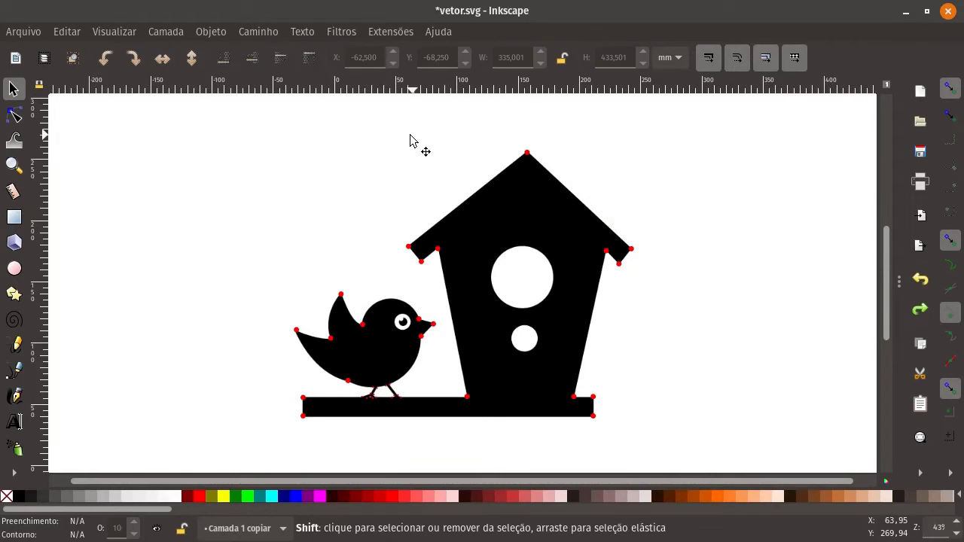
Step: Zoom in on the red node markers around the bird and its feet, then fit the whole page
key("ctrl+a")
key("3")
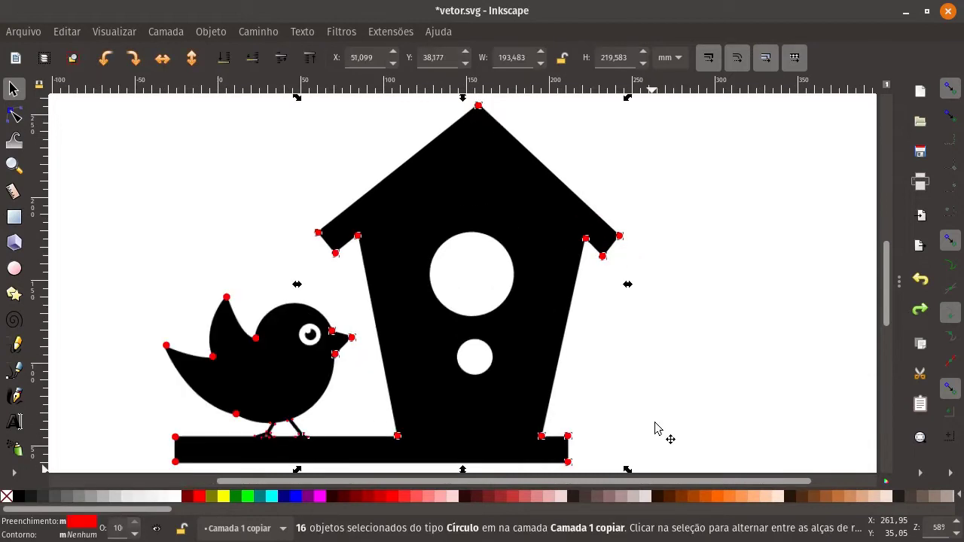
left_click(734, 400)
left_click_drag(154, 282, 365, 454)
key("3")
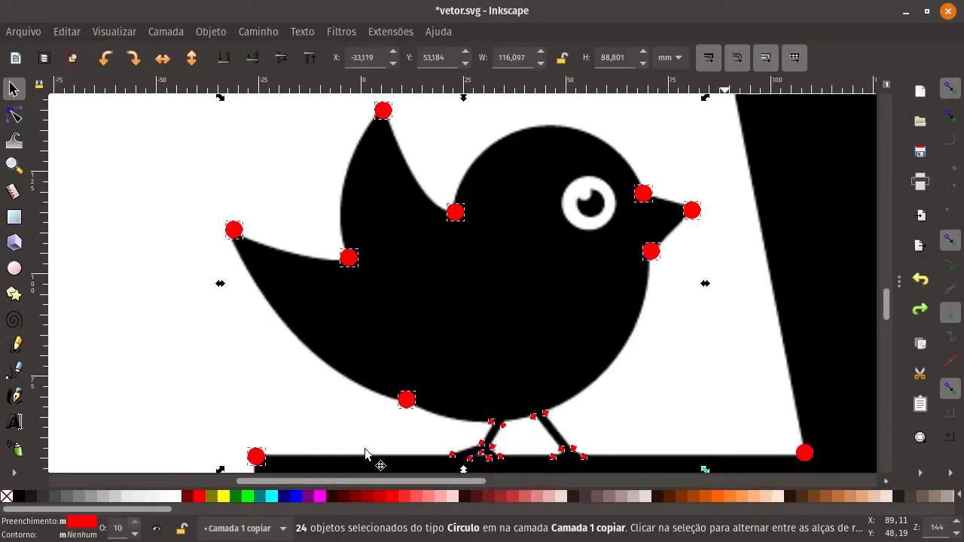
left_click_drag(286, 409, 595, 468)
key("3")
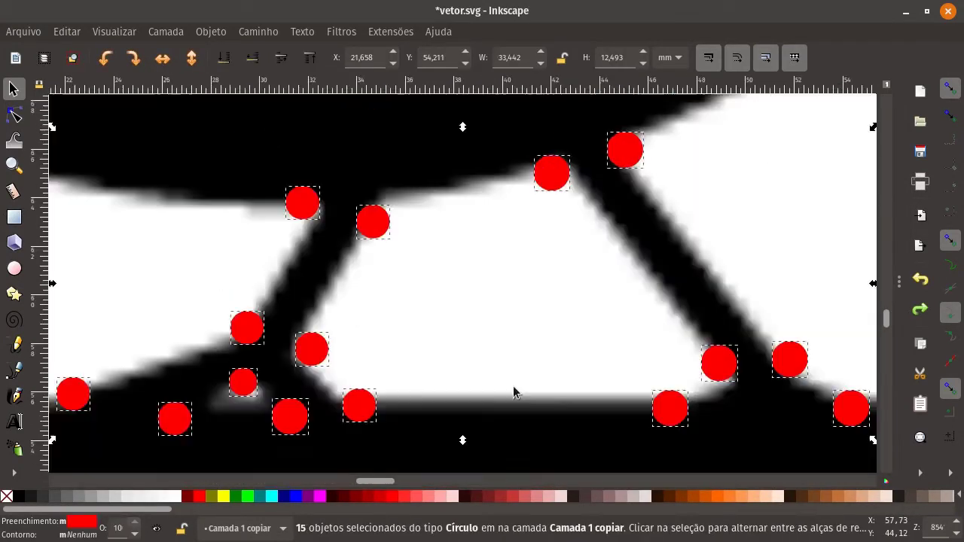
key("Escape")
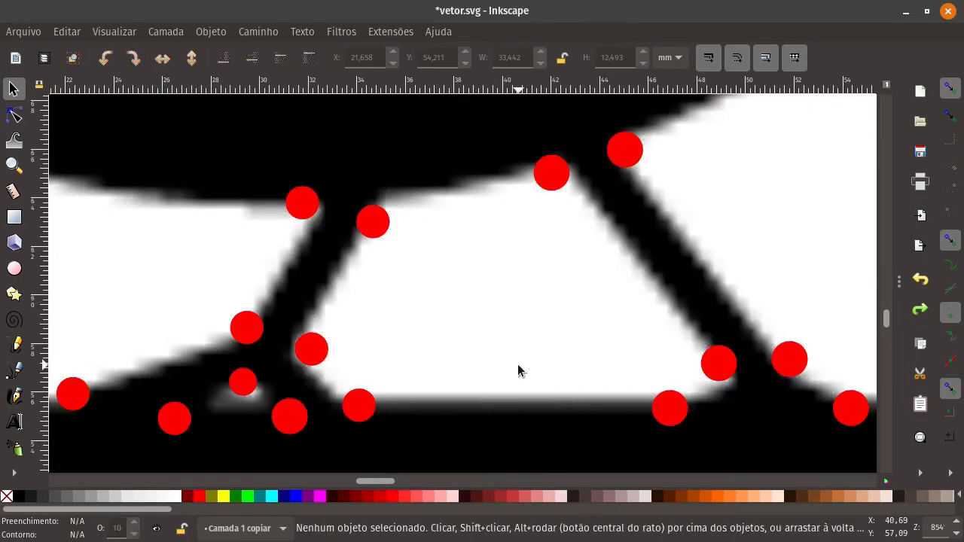
key("5")
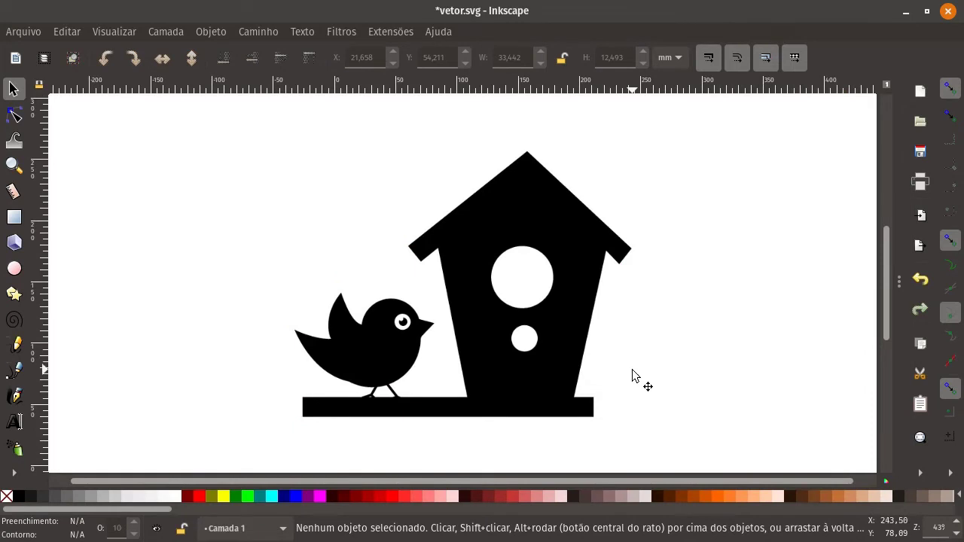
Step: Start a Bezier outline at the birdhouse base, tracing up to the right roof corner
key("b")
scroll(597, 416, "up", 1, "ctrl")
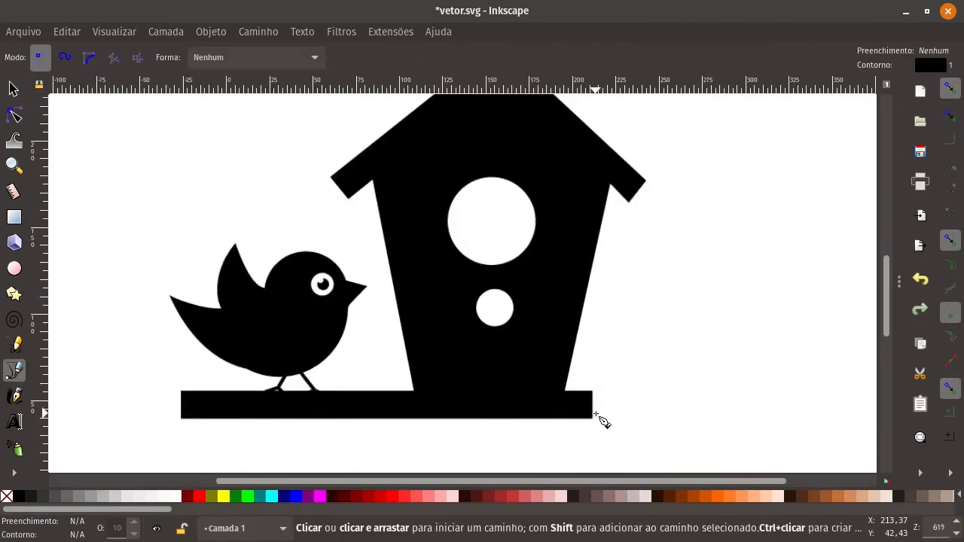
scroll(596, 418, "up", 1, "ctrl")
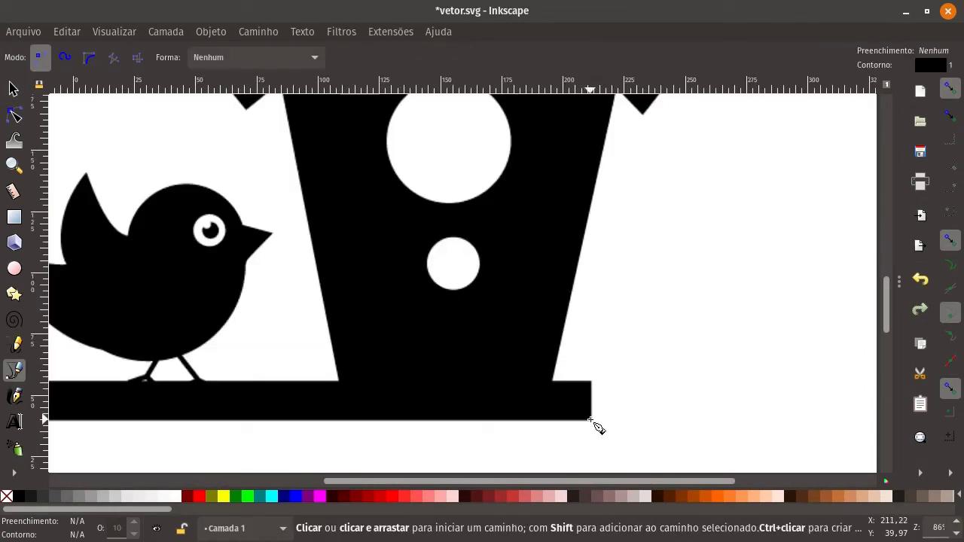
left_click(590, 419)
left_click(590, 382)
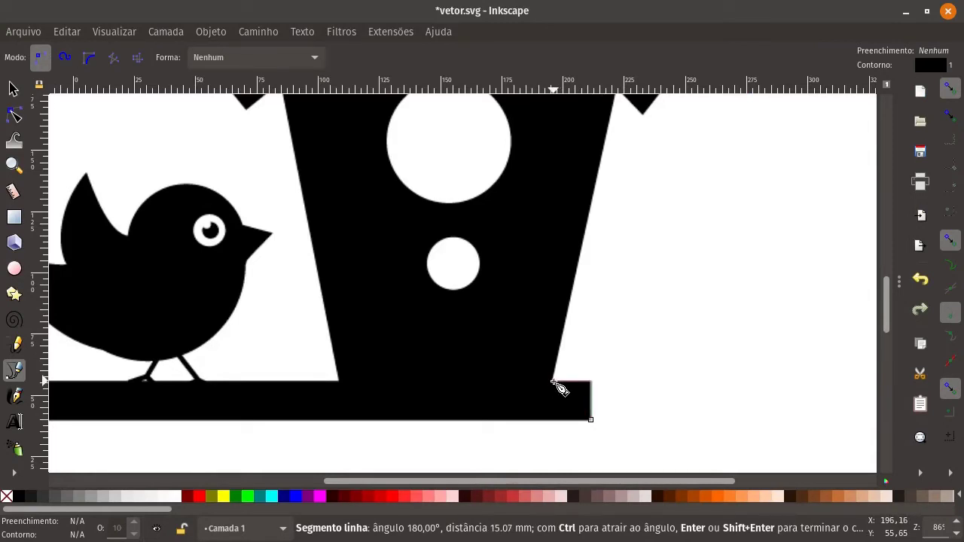
left_click(555, 382)
left_click_drag(590, 252, 541, 374)
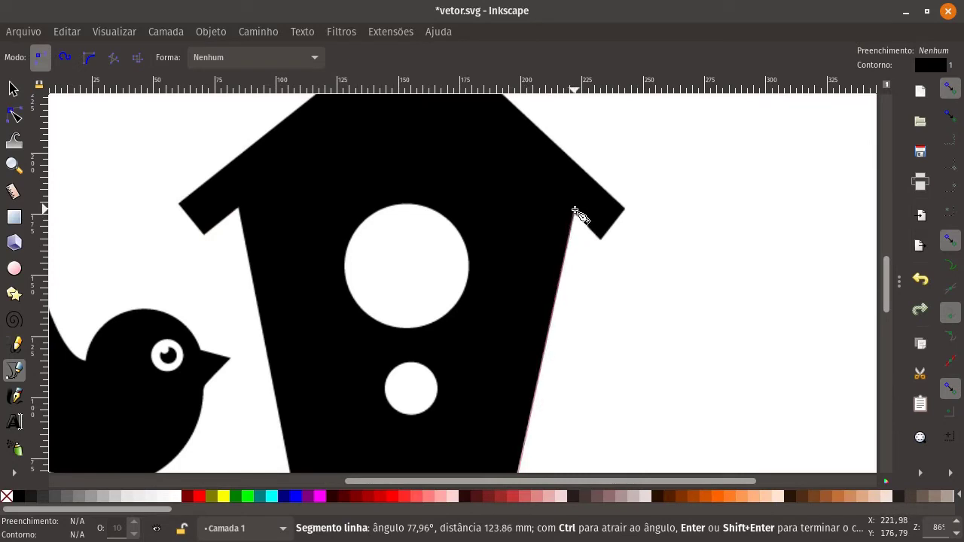
left_click(574, 212)
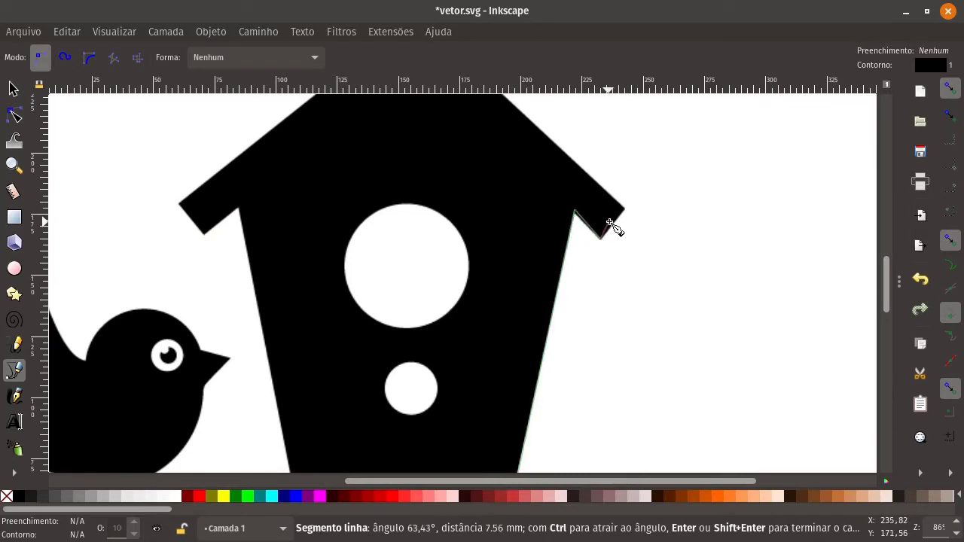
left_click(624, 209)
Step: Continue over the roof peak and left side, around the perch bar, and close the birdhouse outline
scroll(628, 216, "up", 4)
scroll(628, 215, "left", 2)
left_click(488, 143)
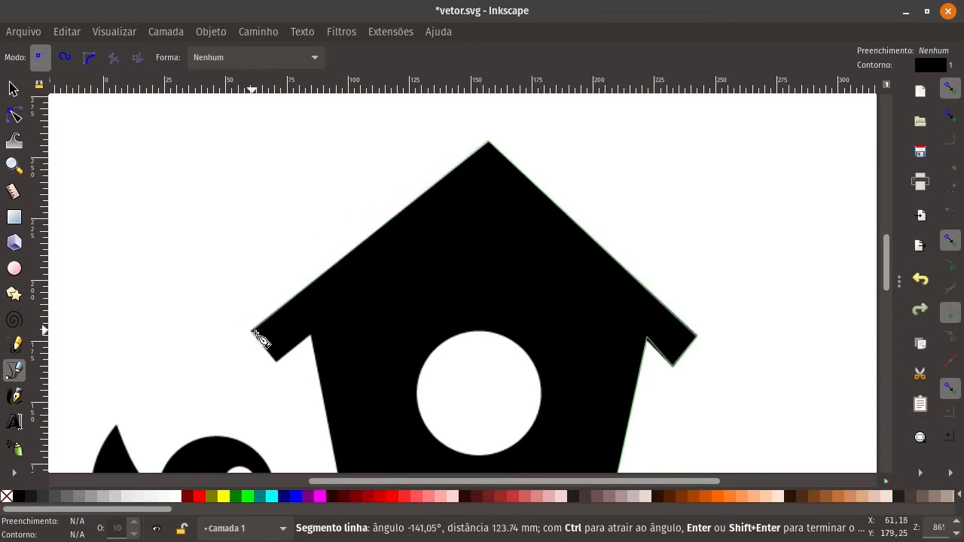
left_click(252, 331)
left_click(313, 335)
scroll(319, 338, "down", 10)
scroll(318, 338, "left", 2)
left_click(433, 317)
left_click(106, 318)
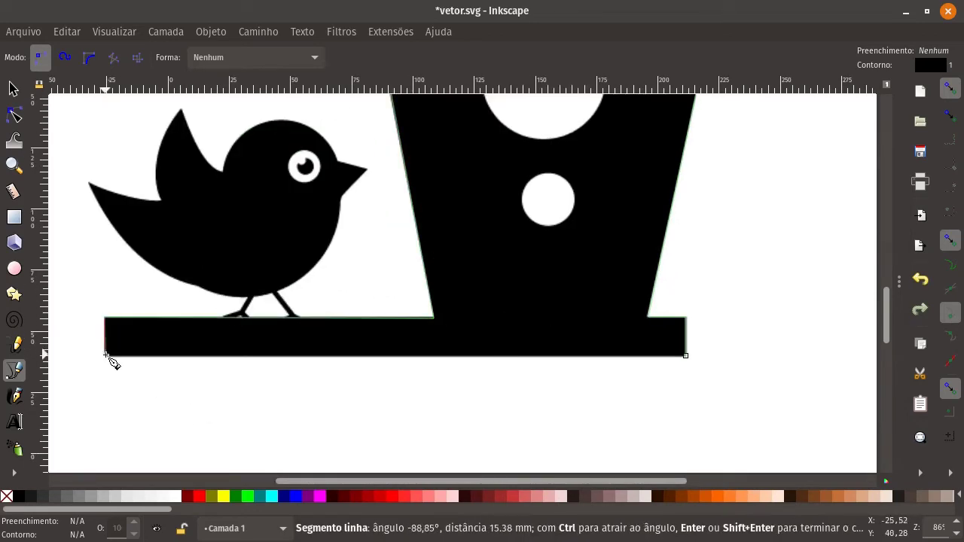
left_click(106, 356)
left_click(686, 355)
Step: Trace the bird body from beak past head, wing tip, tail and belly, closing at the beak
scroll(441, 338, "up", 1, "ctrl")
scroll(444, 286, "up", 1, "ctrl")
left_click(447, 279)
left_click(497, 226)
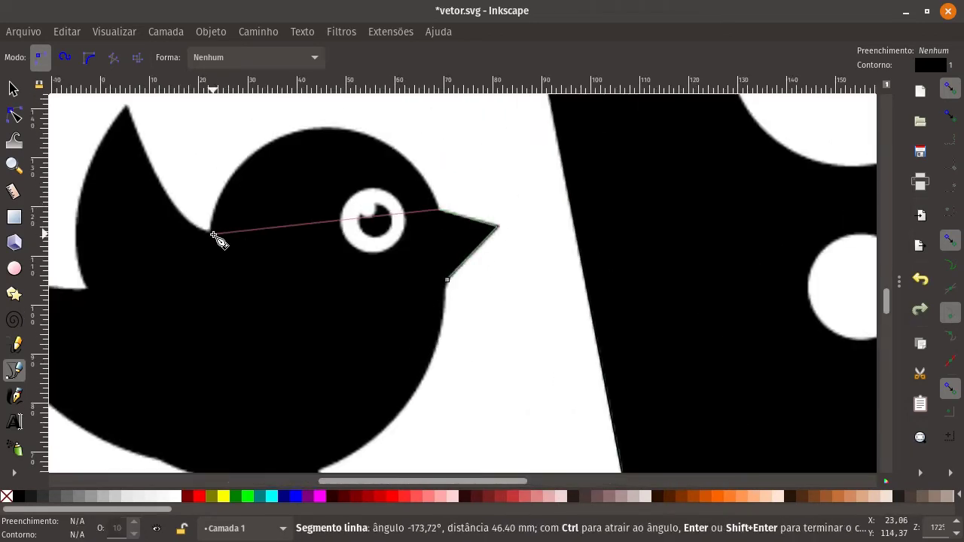
left_click(209, 230)
left_click(127, 106)
scroll(226, 226, "left", 4)
left_click(297, 329)
scroll(189, 226, "down", 4)
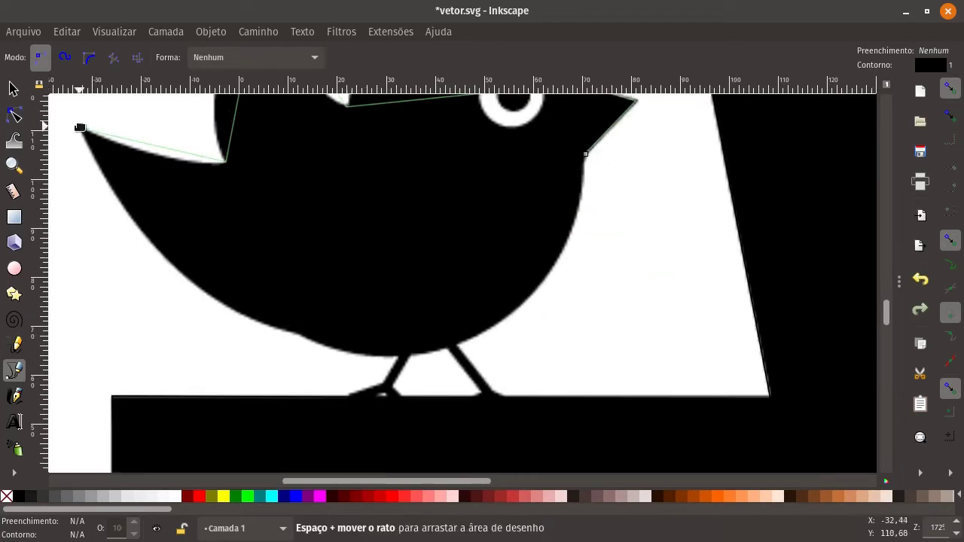
left_click(306, 336)
left_click(484, 151)
Step: Trace the bird's left leg as a closed six-node path
scroll(506, 312, "down", 3)
scroll(505, 312, "up", 3, "ctrl")
left_click(304, 338)
left_click(418, 292)
left_click(457, 215)
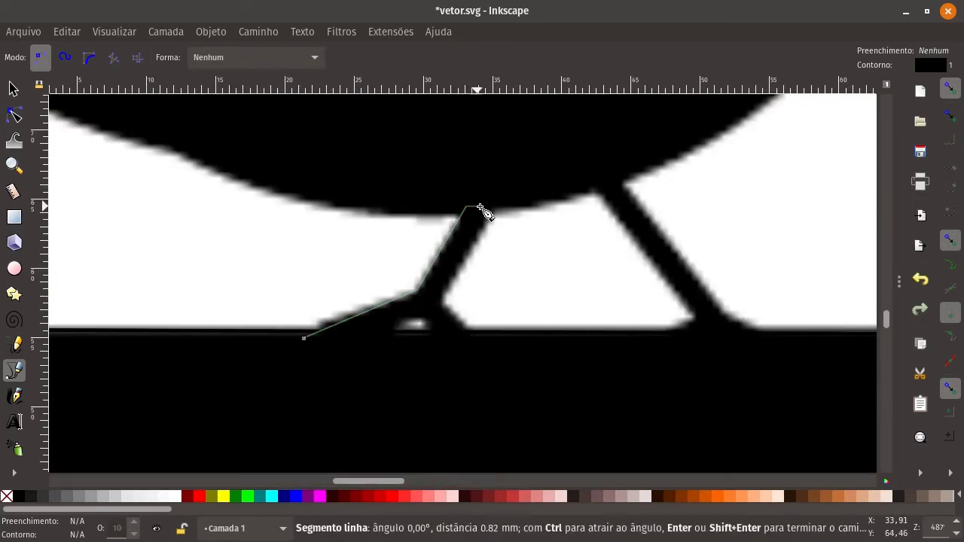
left_click(496, 207)
left_click(443, 301)
left_click(468, 332)
left_click(304, 338)
Step: Trace the bird's right leg as a closed path
left_click(673, 337)
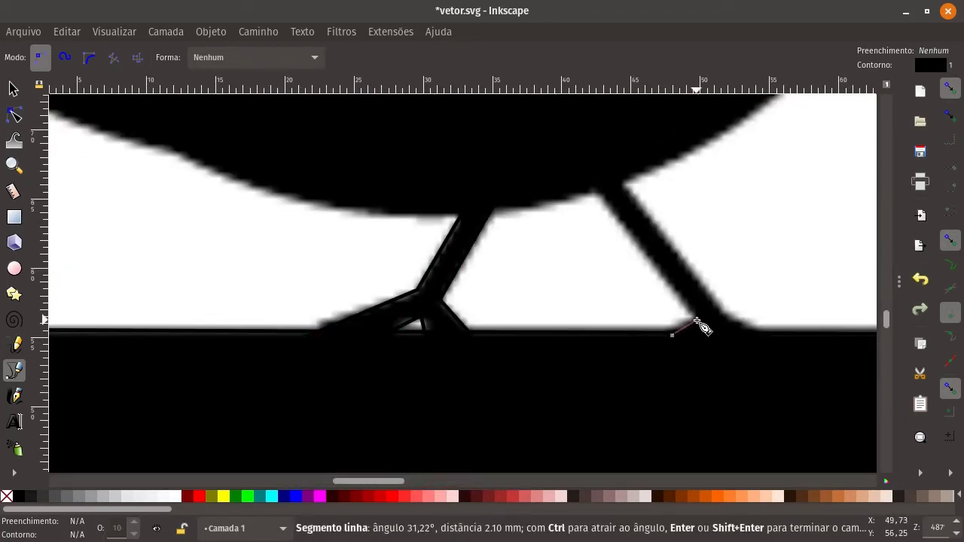
left_click(592, 184)
left_click(625, 178)
left_click(723, 313)
left_click(768, 331)
left_click(673, 337)
Step: With the Selector at full-page view, select all traced shapes, then deselect them
key("s")
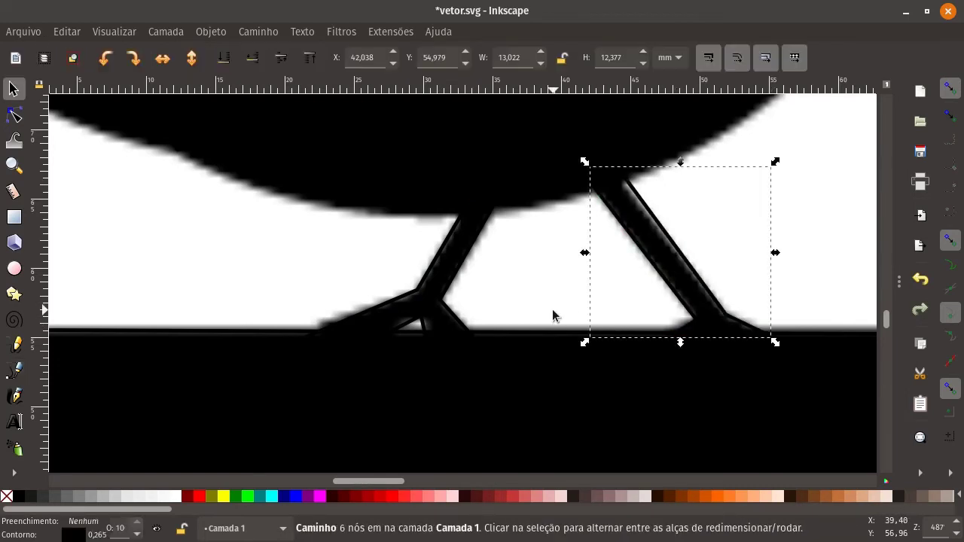
key("5")
mouse_move(136, 142)
left_mouse_down()
mouse_move(448, 194)
mouse_move(697, 387)
mouse_move(720, 430)
left_mouse_up()
key("Escape")
key("alt")
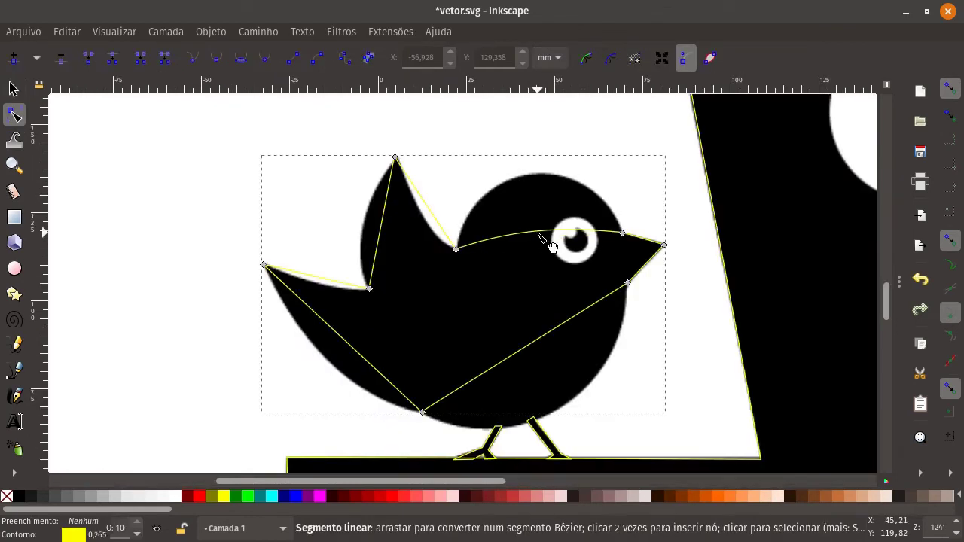
Step: Curve the bird path's head, crest, tail and both belly edges to follow the bitmap
left_click_drag(547, 198, 548, 187)
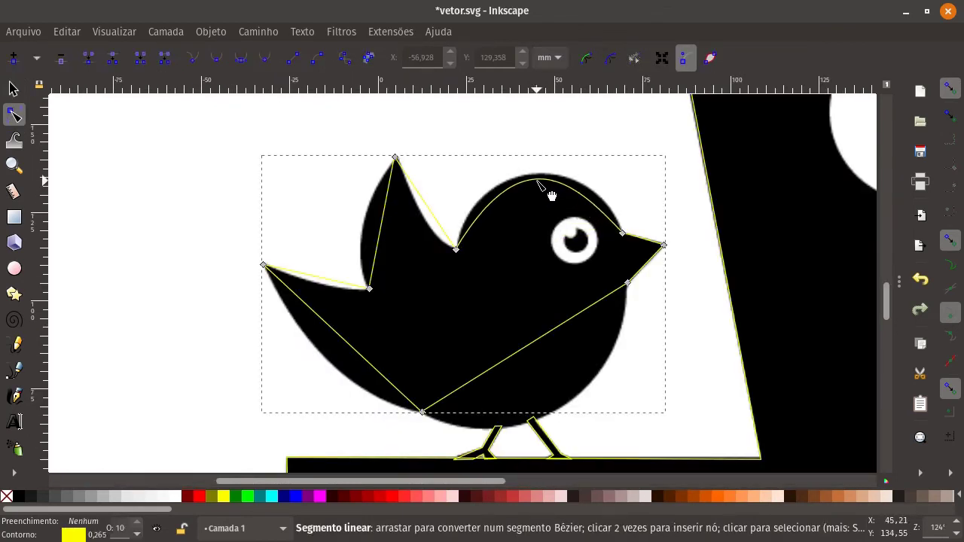
left_click_drag(442, 221, 387, 239)
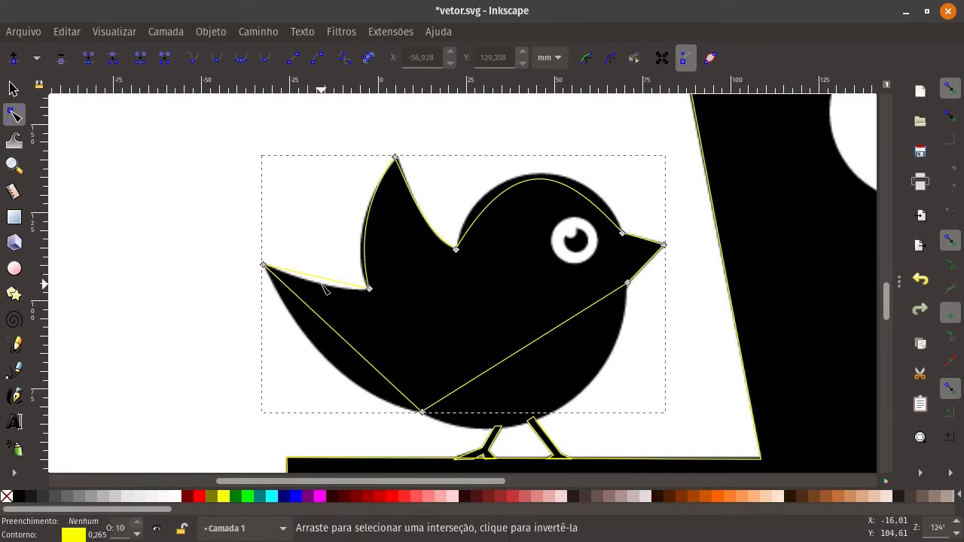
left_click_drag(341, 299, 340, 303)
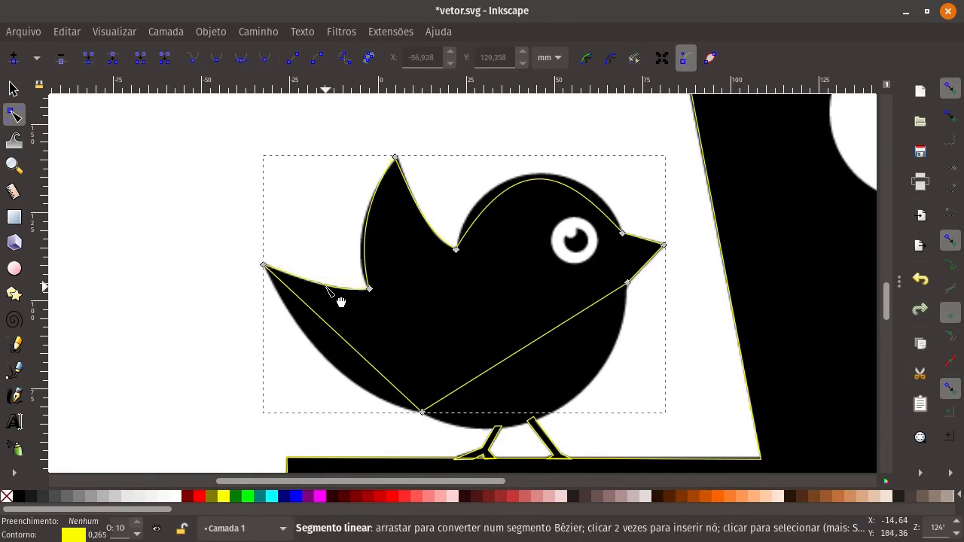
left_click_drag(360, 362, 351, 383)
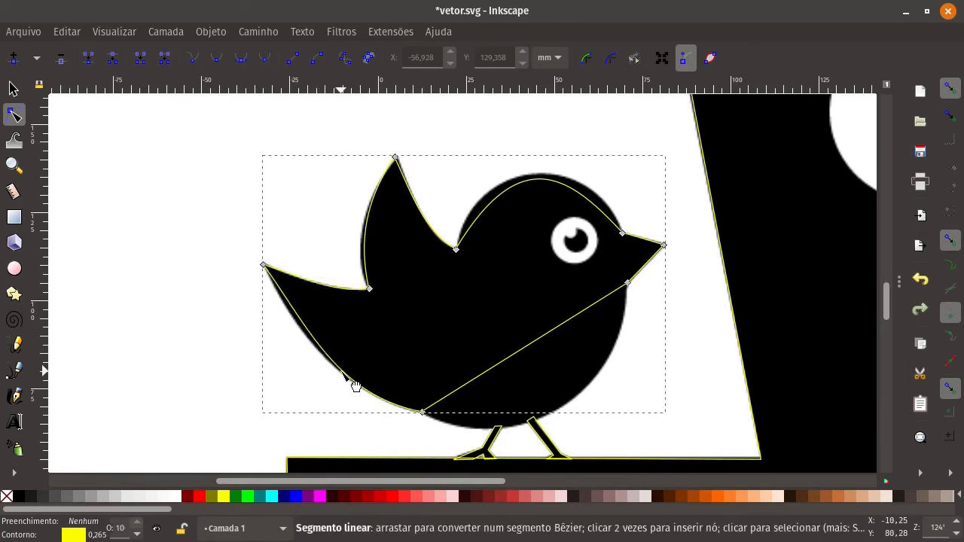
mouse_move(535, 351)
left_mouse_down()
mouse_move(564, 422)
mouse_move(614, 358)
left_mouse_up()
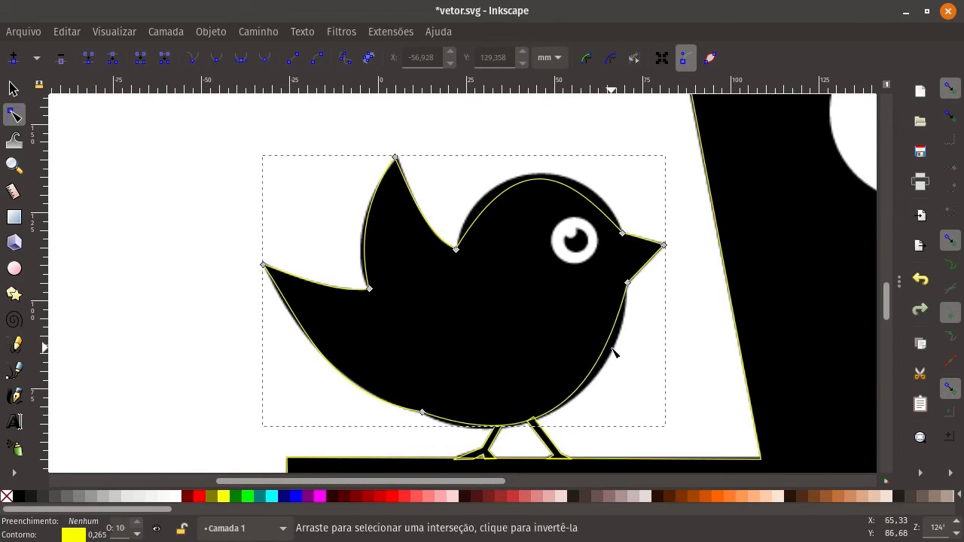
Step: Reshape the head curve at the head-beak node, then select all traced shapes at page view
left_click(622, 233)
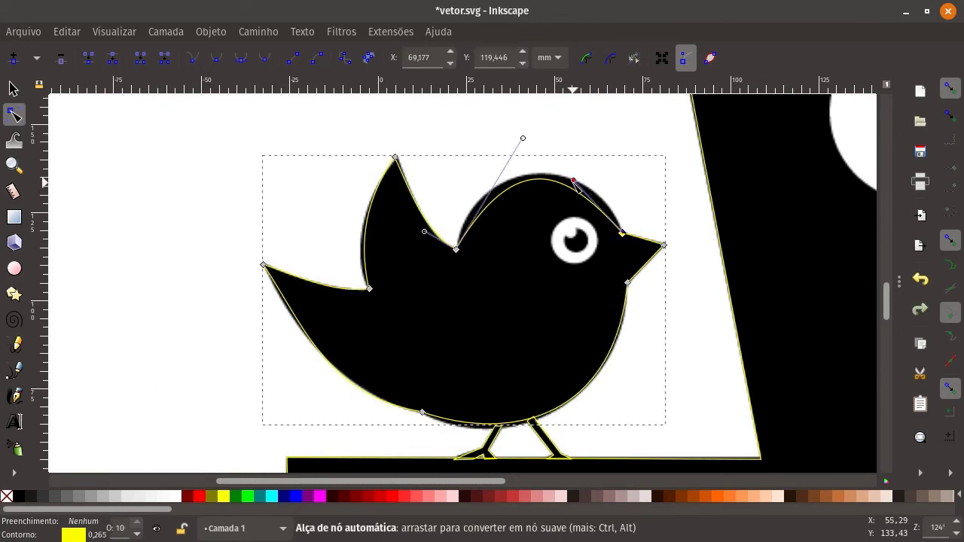
left_click_drag(574, 184, 591, 167)
left_click_drag(523, 138, 497, 134)
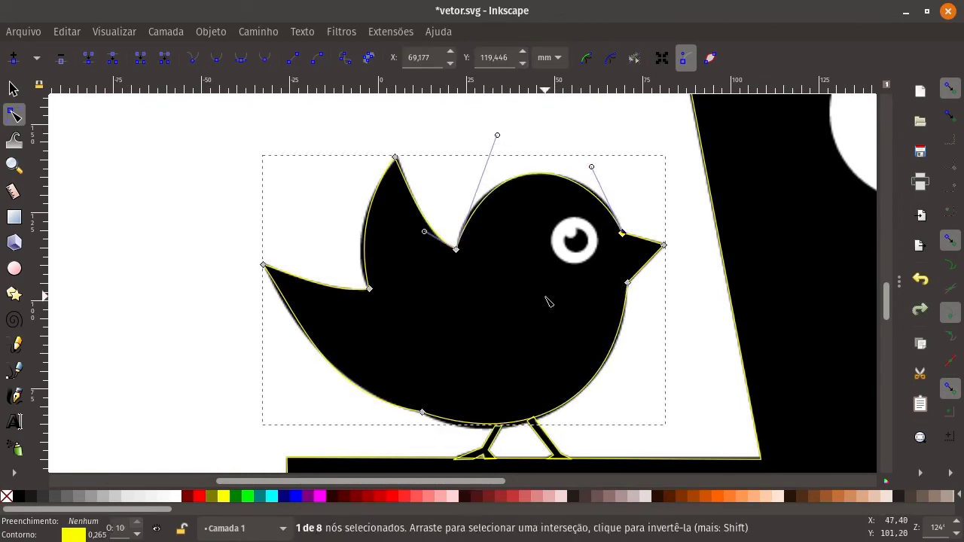
key("s")
key("Escape")
key("5")
left_click_drag(204, 125, 645, 440)
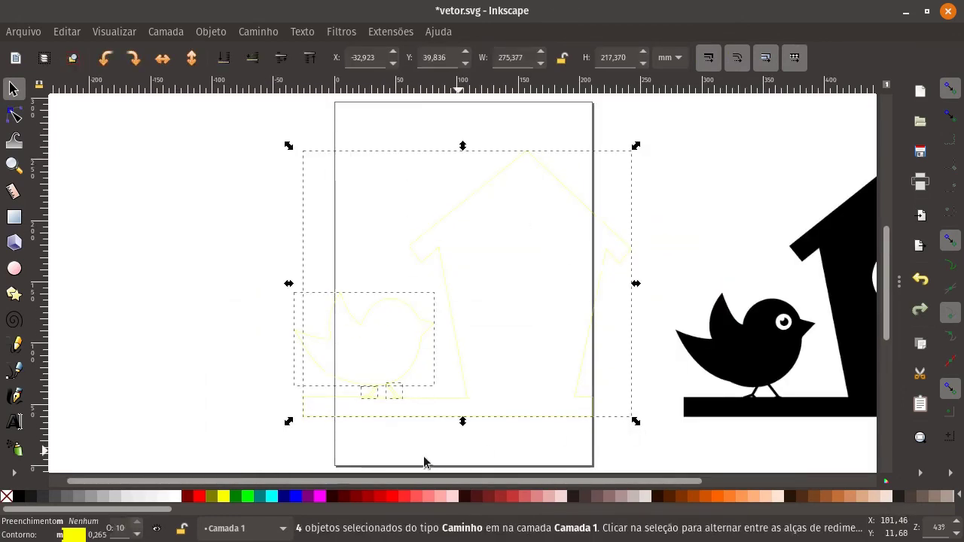
Step: Fill the traced shapes 80% grey with no stroke, then select the original bitmap
left_click(44, 499)
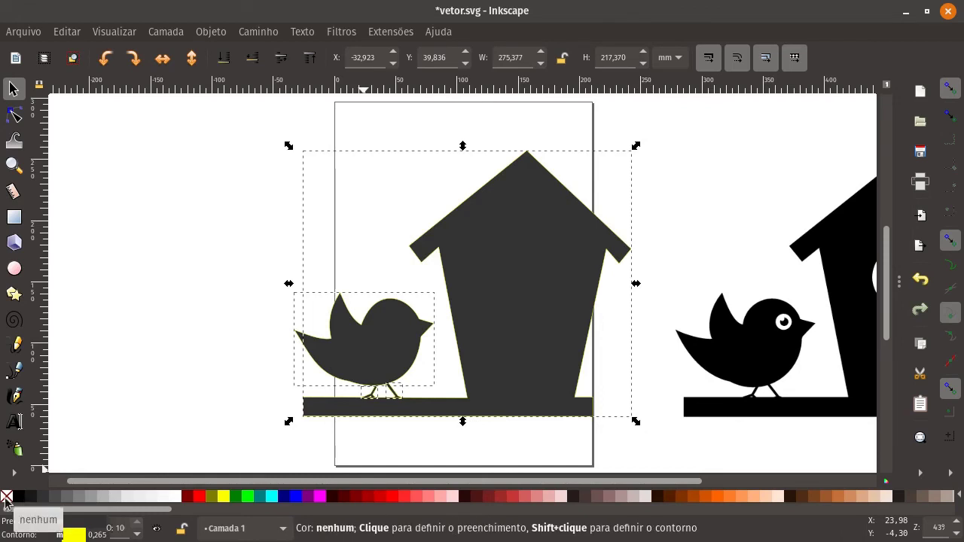
left_click(6, 499, "shift")
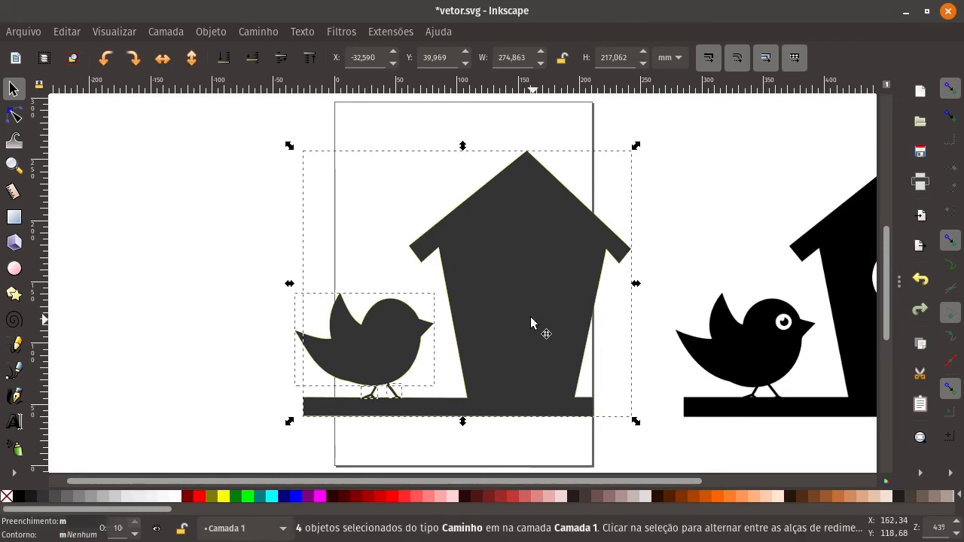
left_click(754, 342)
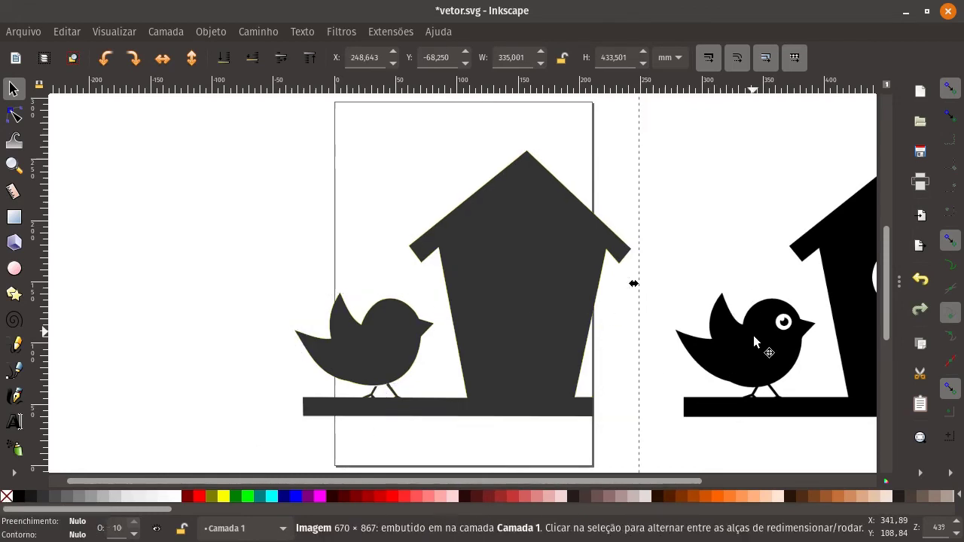